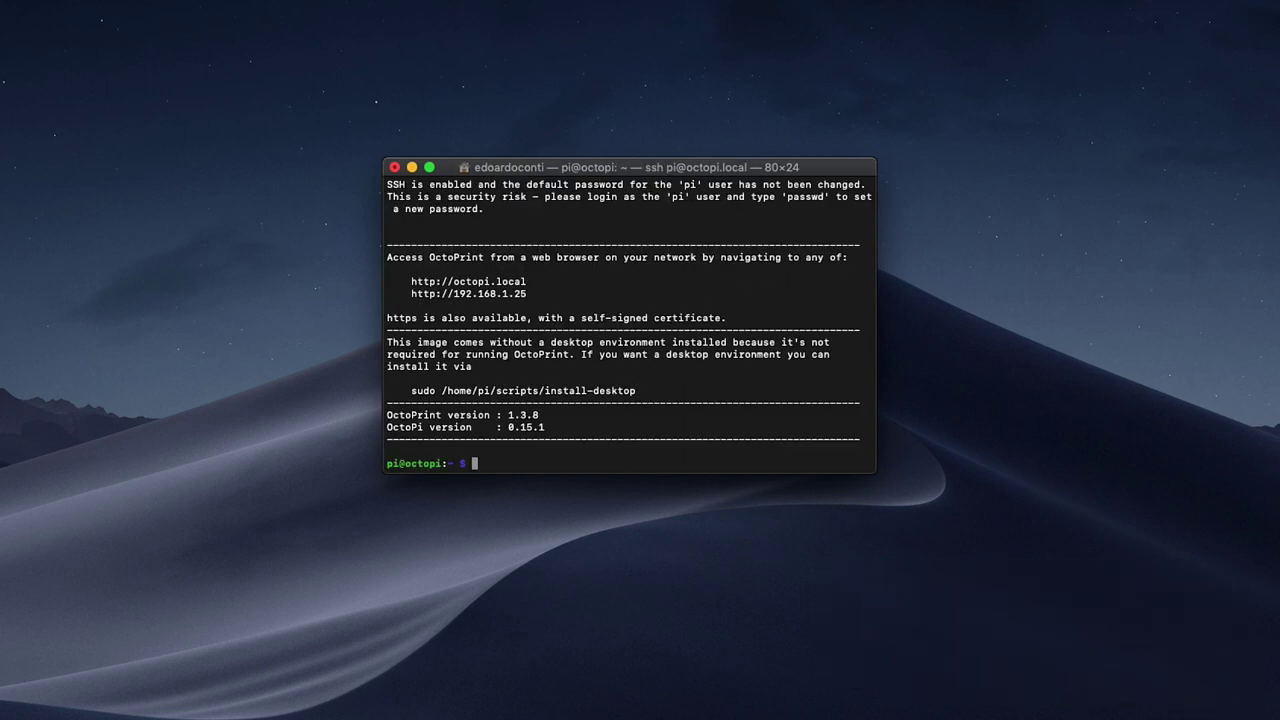
# Check the web addresses for reaching OctoPrint listed in the SSH login message.
pyautogui.moveTo(411, 281); pyautogui.dragTo(522, 281)
pyautogui.click(525, 283)
pyautogui.moveTo(411, 293); pyautogui.dragTo(527, 294)
pyautogui.click(527, 294)
# Run passwd to replace the pi user's password, entering the current and new passwords, and end the SSH session with exit.
pyautogui.write('passwd')
pyautogui.press('Return')
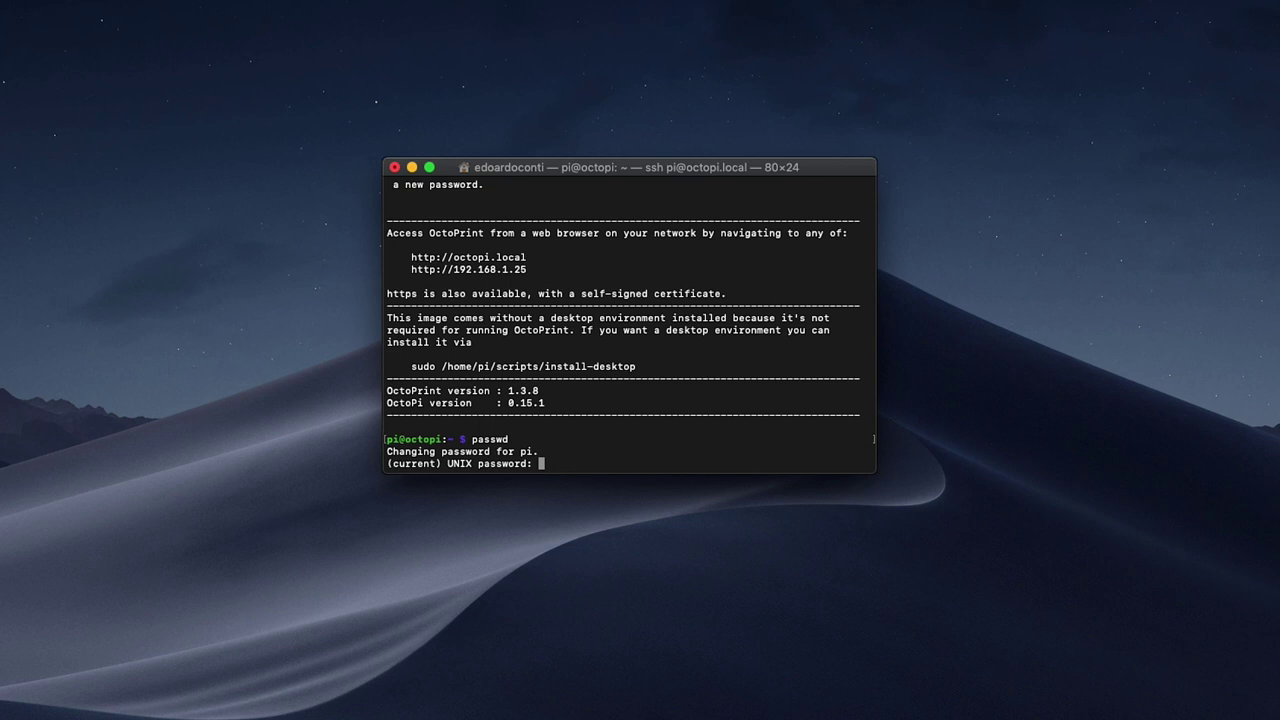
pyautogui.press('Return')
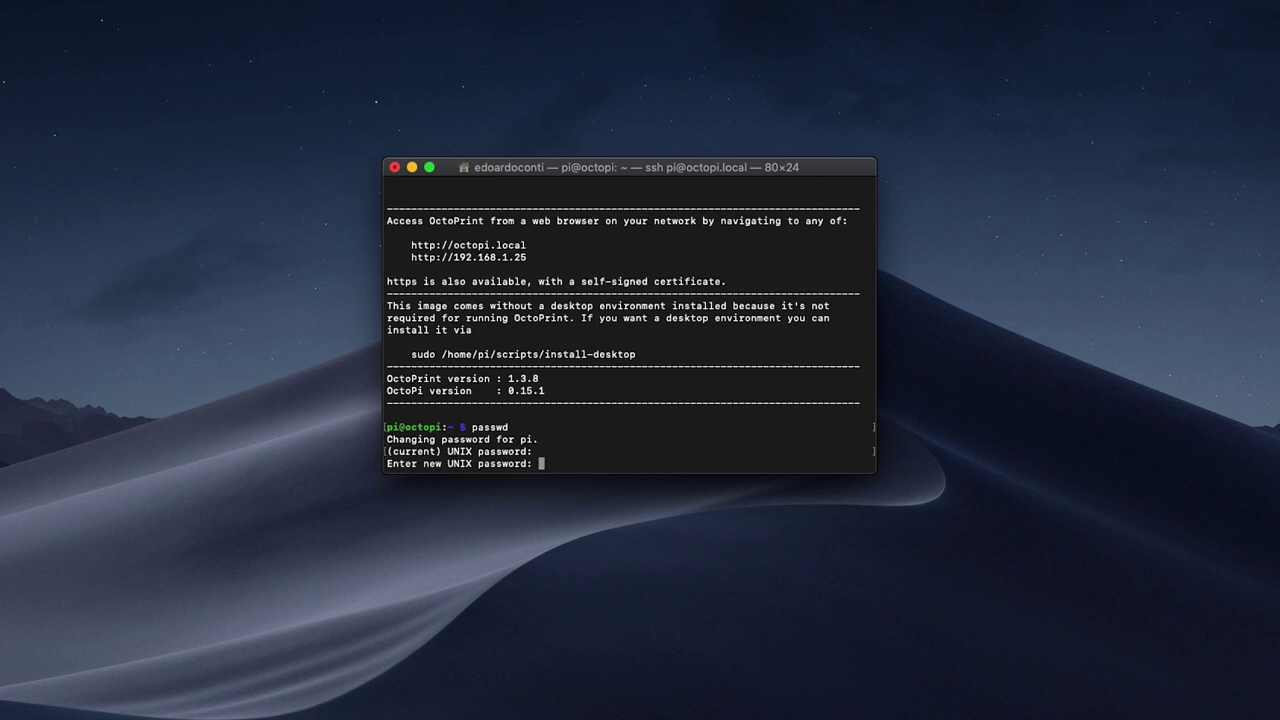
pyautogui.press('Return')
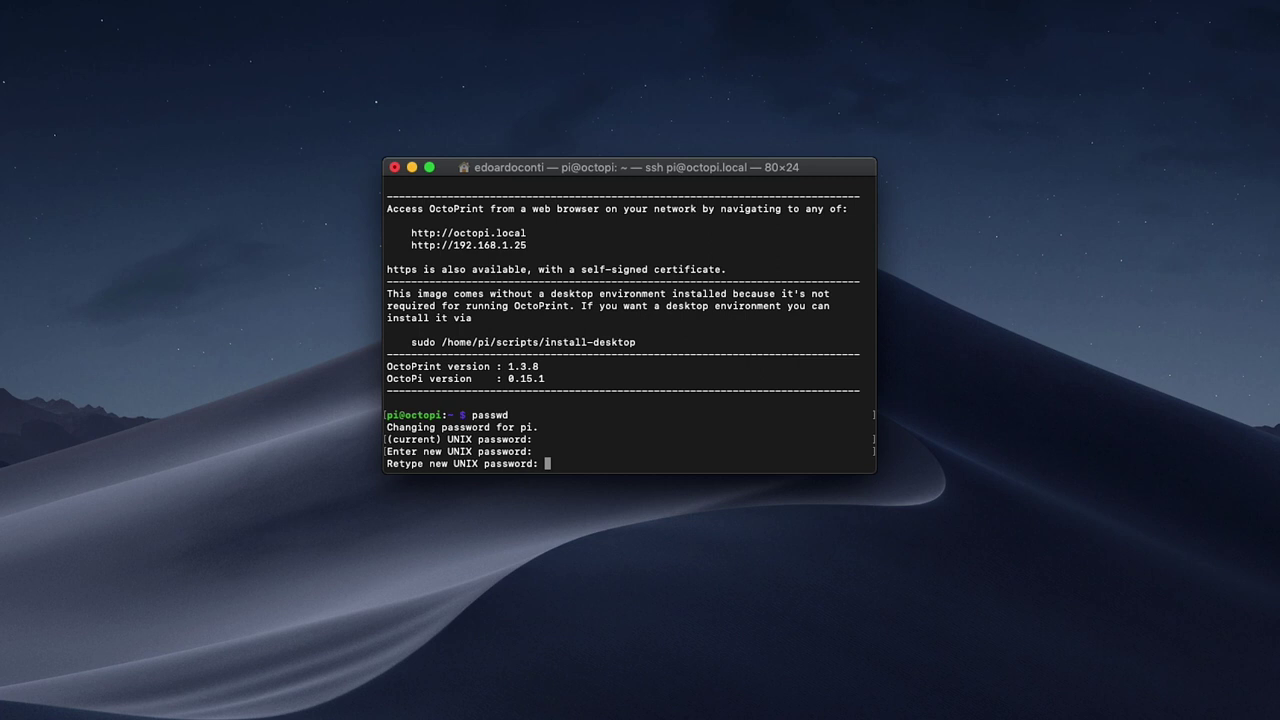
pyautogui.press('Return')
pyautogui.press('Return')
pyautogui.press('Return')
pyautogui.write('exit')
pyautogui.press('Return')
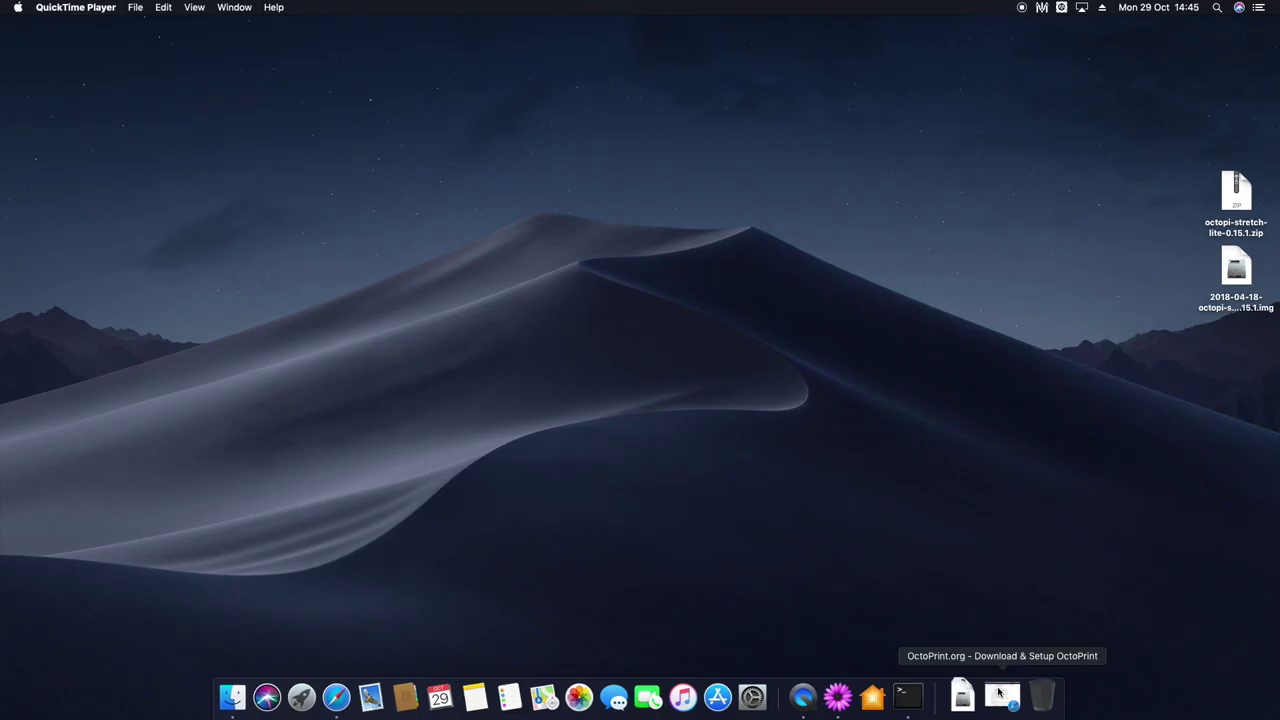
# Switch to the minimized Safari window and load octopi.local in a new tab.
pyautogui.click(1000, 697)
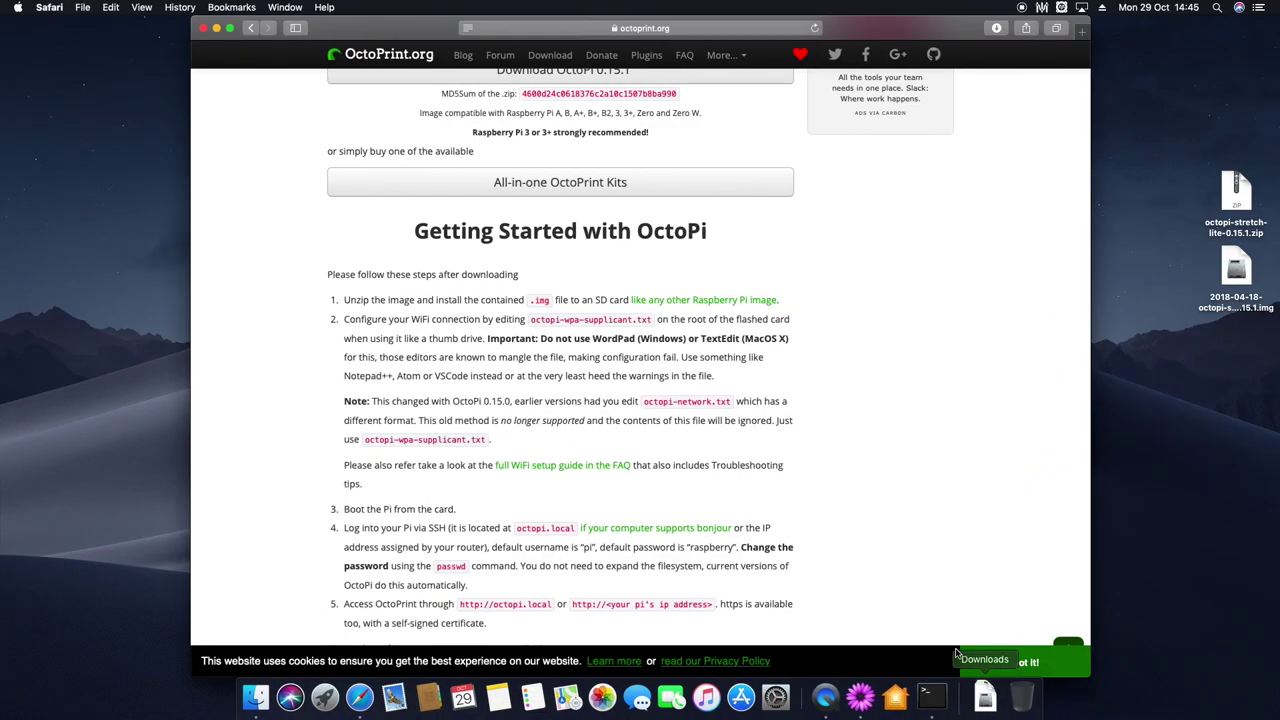
pyautogui.click(1080, 38)
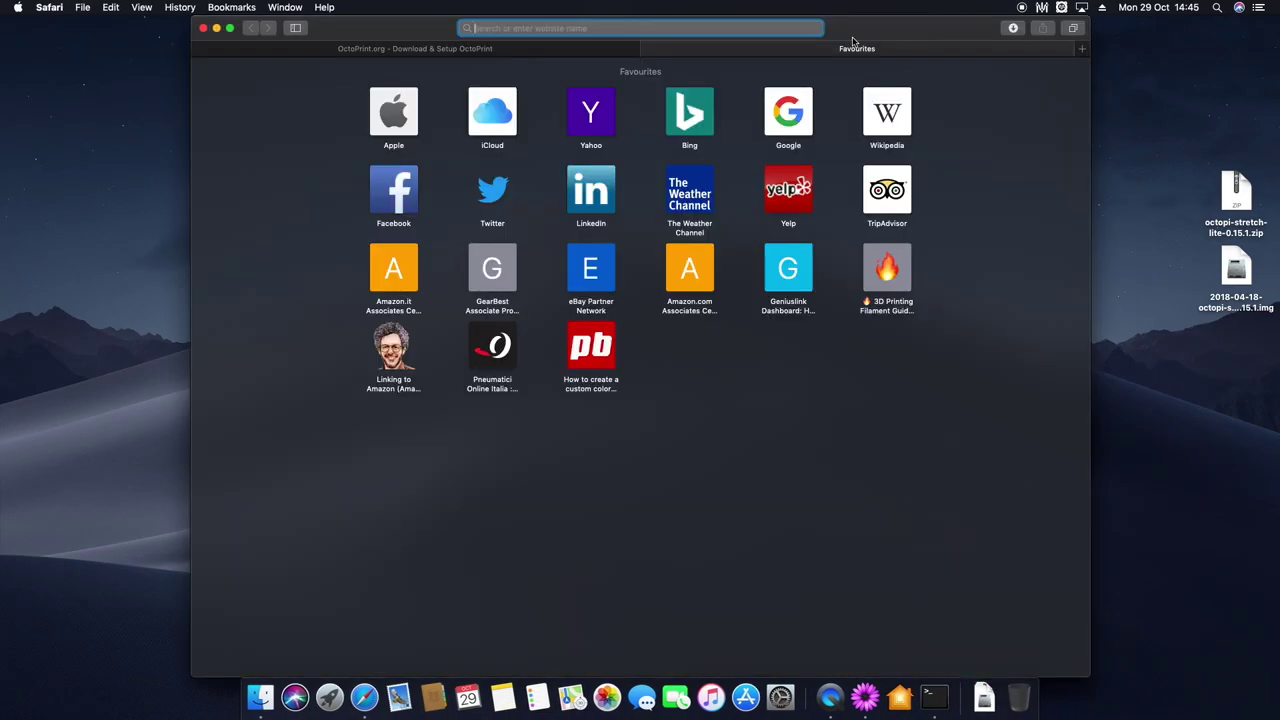
pyautogui.write('octopi.local')
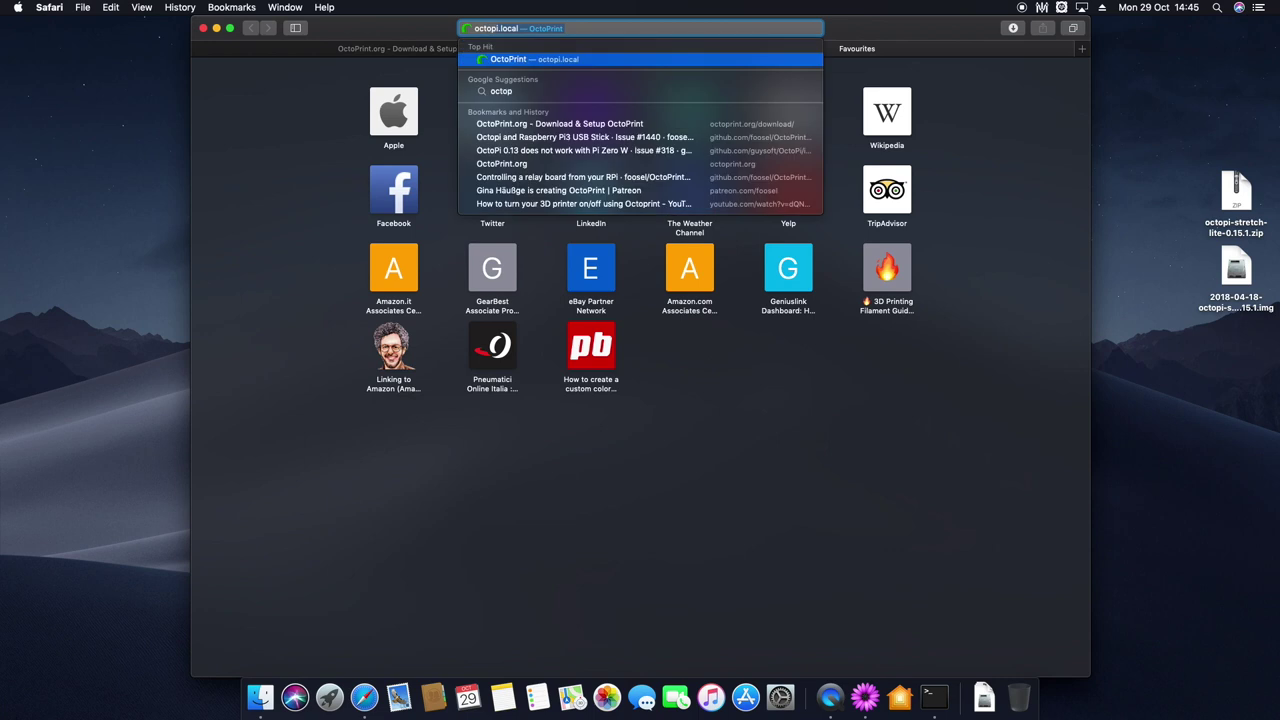
pyautogui.press('Return')
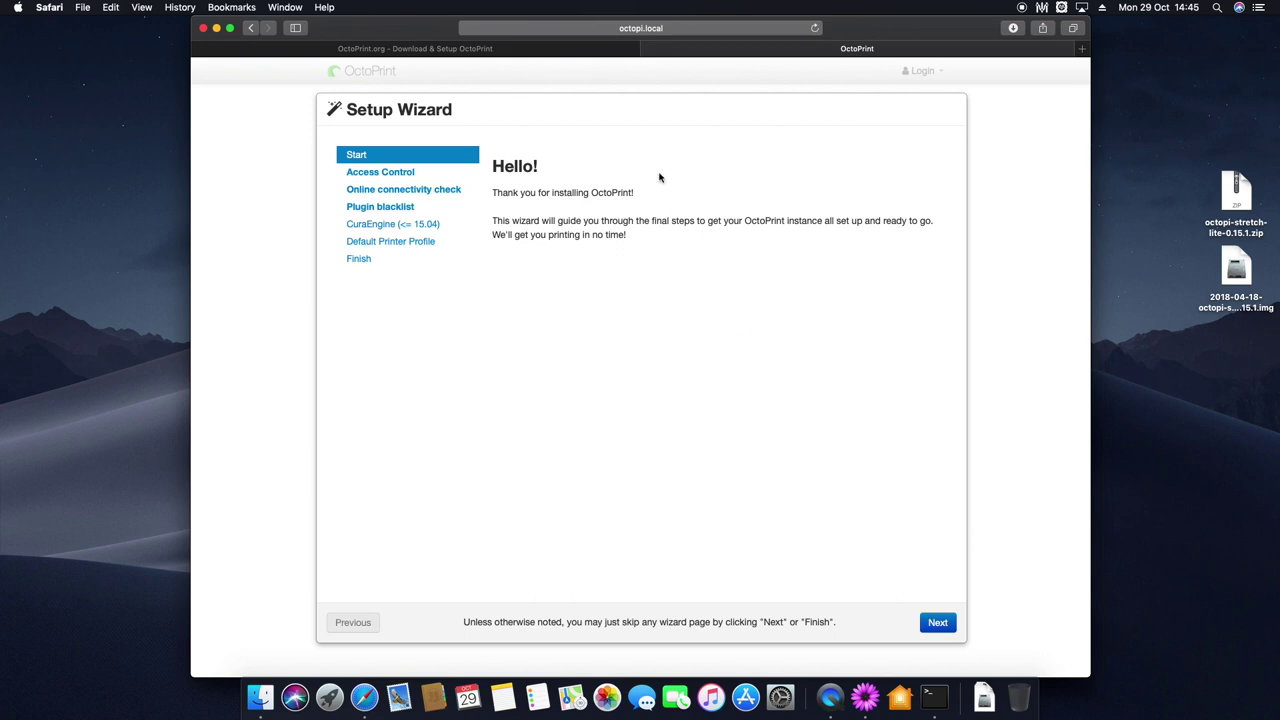
# Set up the administrator account in the setup wizard with a username and confirmed password, keeping access control enabled.
pyautogui.click(936, 623)
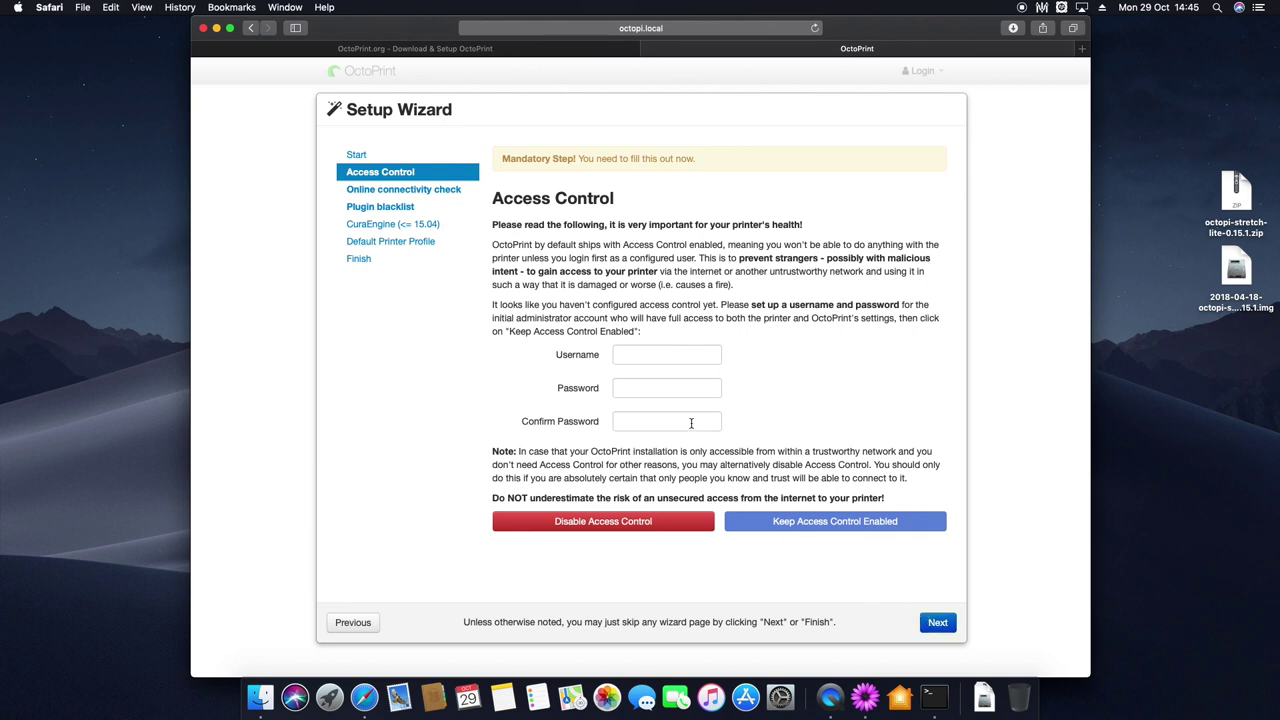
pyautogui.click(643, 356)
pyautogui.write('edoardoc')
pyautogui.press('Tab')
pyautogui.write('••••••••••')
pyautogui.press('Tab')
pyautogui.write('•••••')
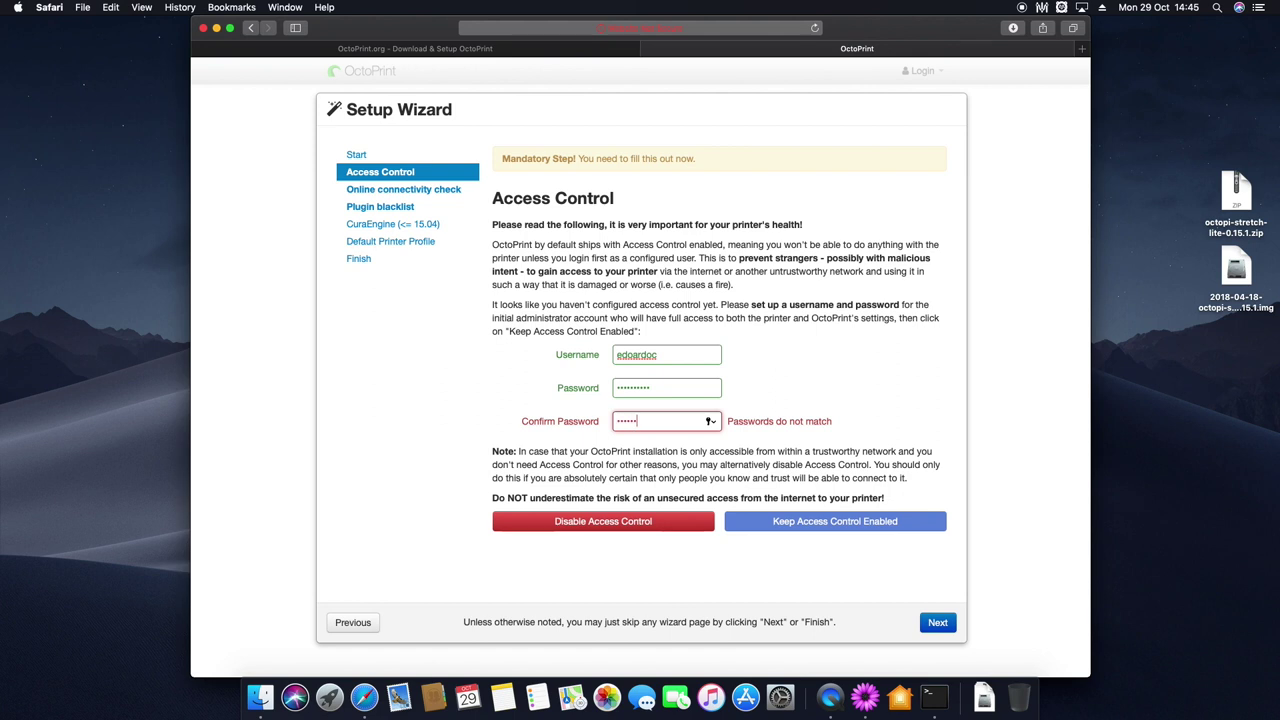
pyautogui.write('•••••')
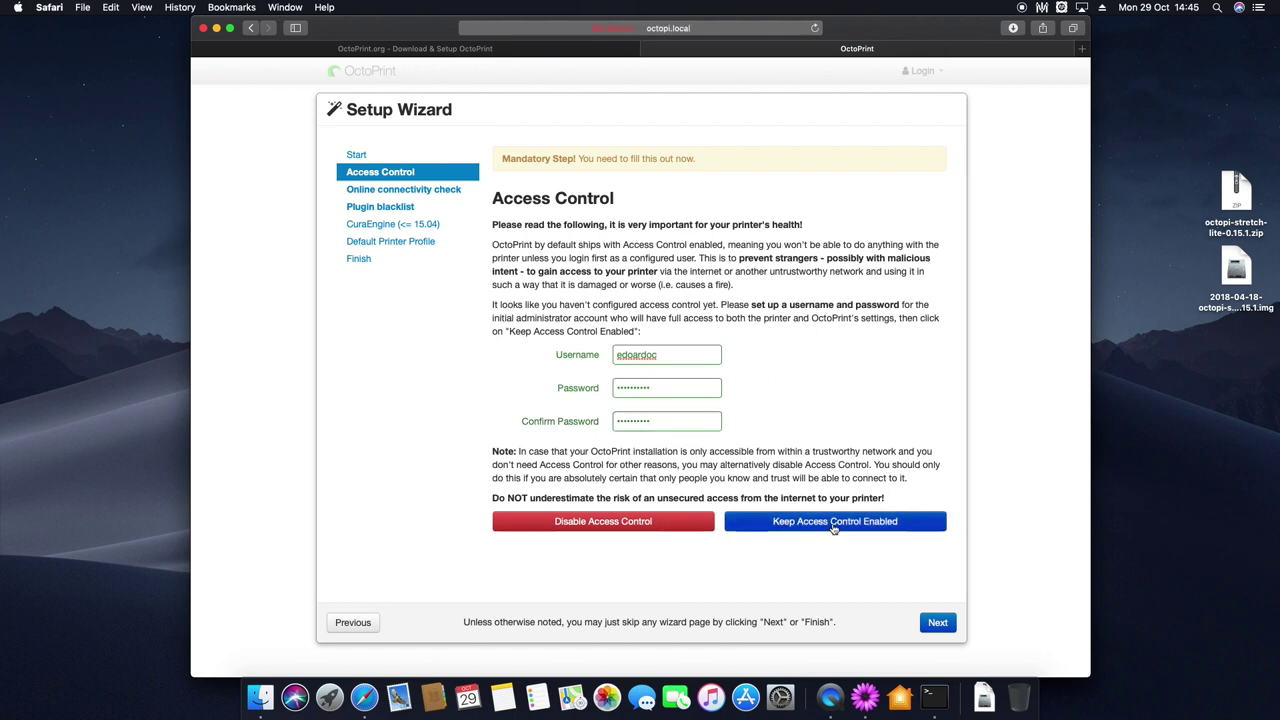
pyautogui.click(752, 522)
pyautogui.click(936, 623)
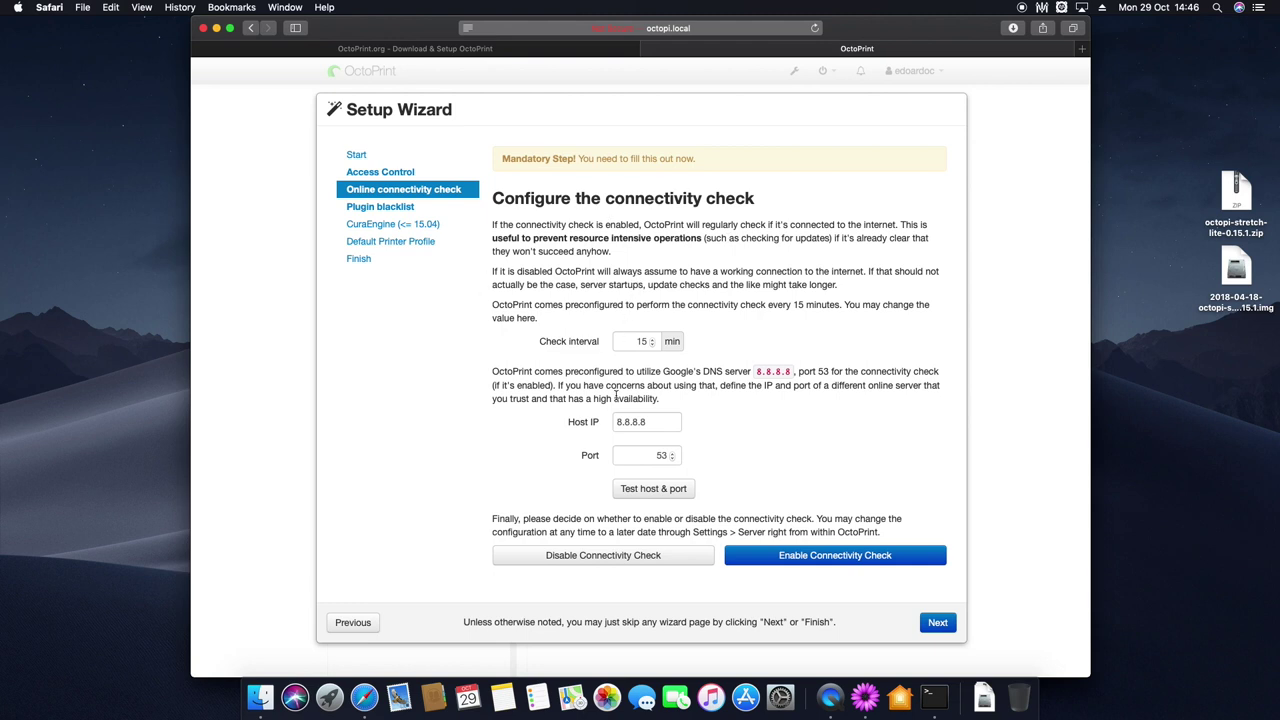
# Test the connectivity check host and port, enable the connectivity check, and advance the wizard.
pyautogui.click(644, 489)
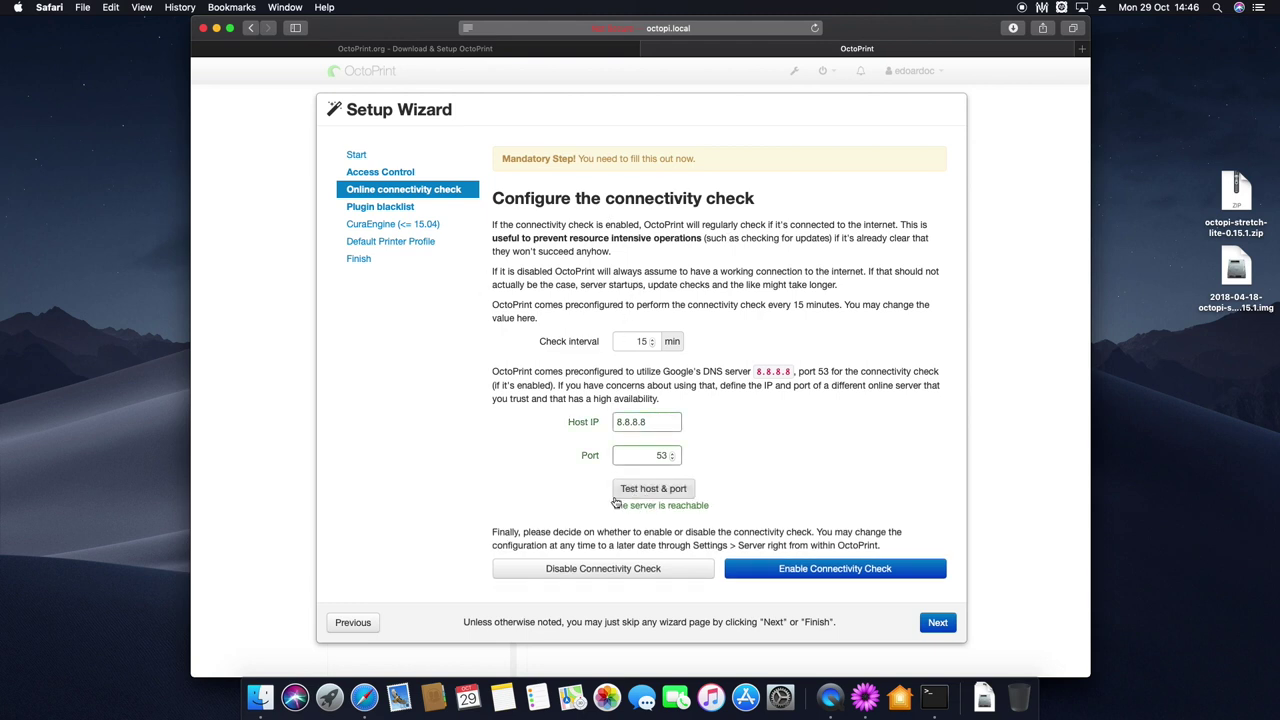
pyautogui.click(845, 569)
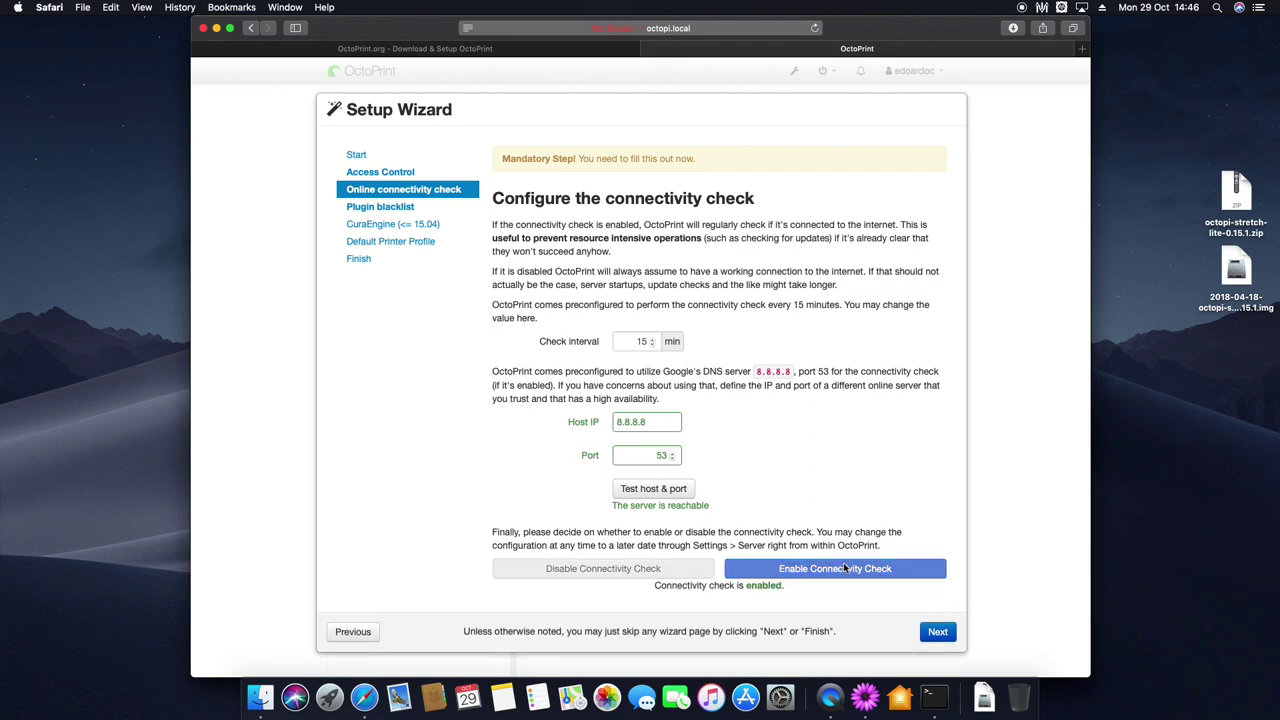
pyautogui.click(939, 632)
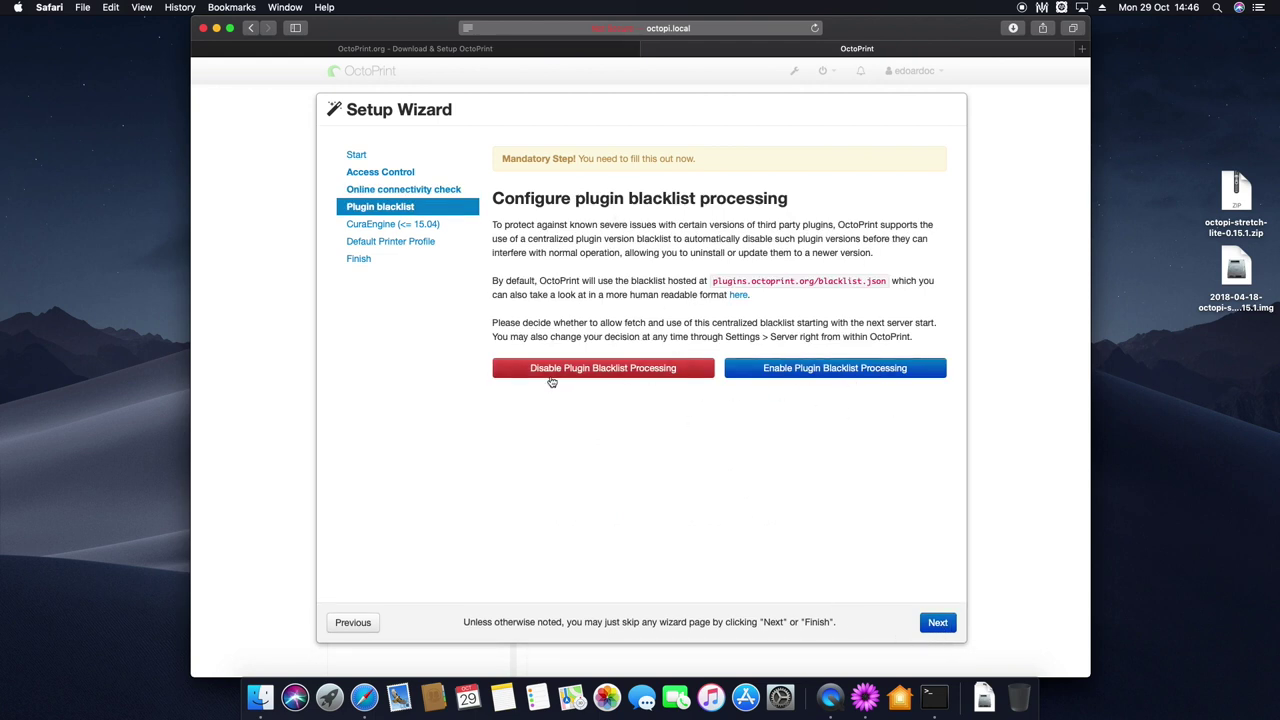
# Enable plugin blacklist processing and skip the CuraEngine slicing profile import.
pyautogui.click(842, 370)
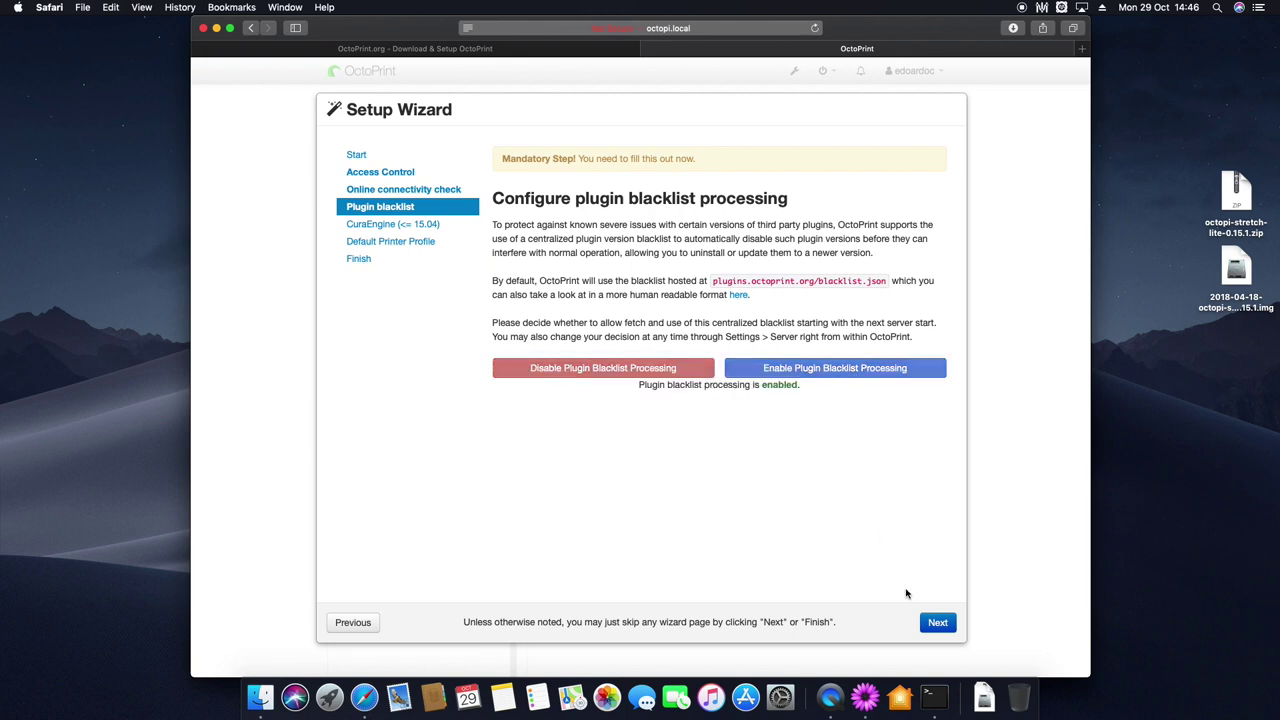
pyautogui.click(938, 623)
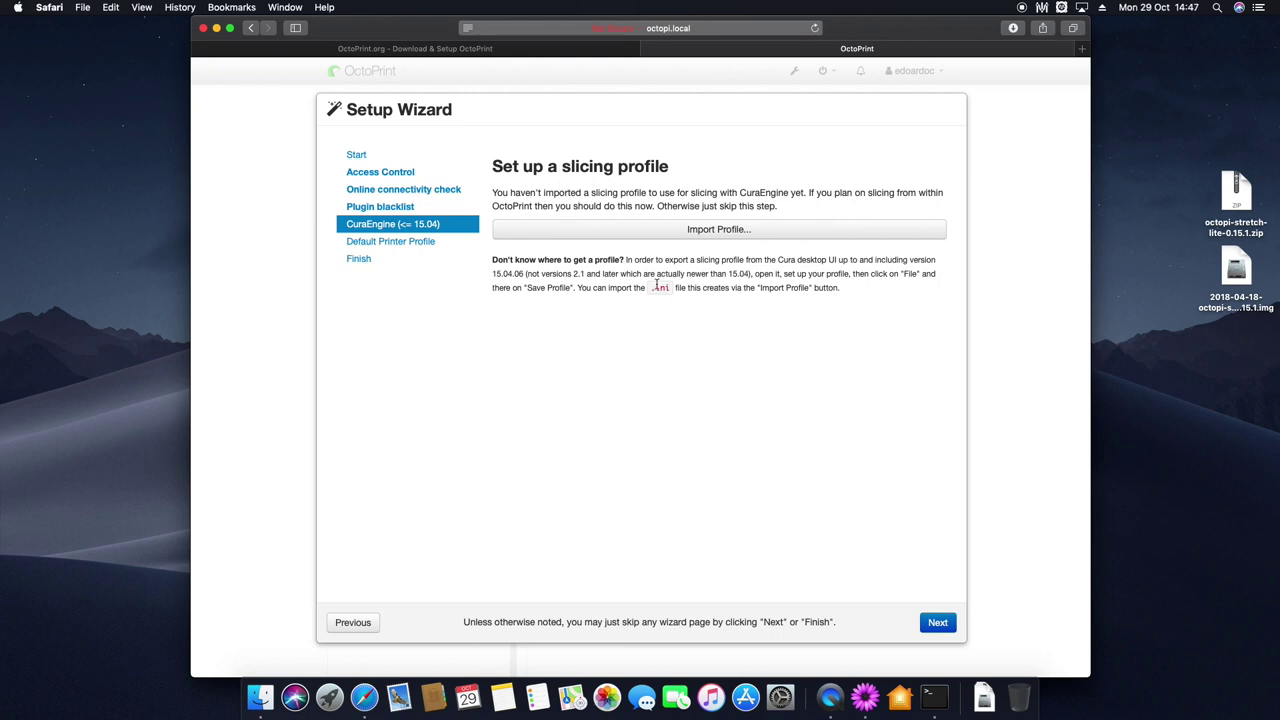
pyautogui.click(943, 624)
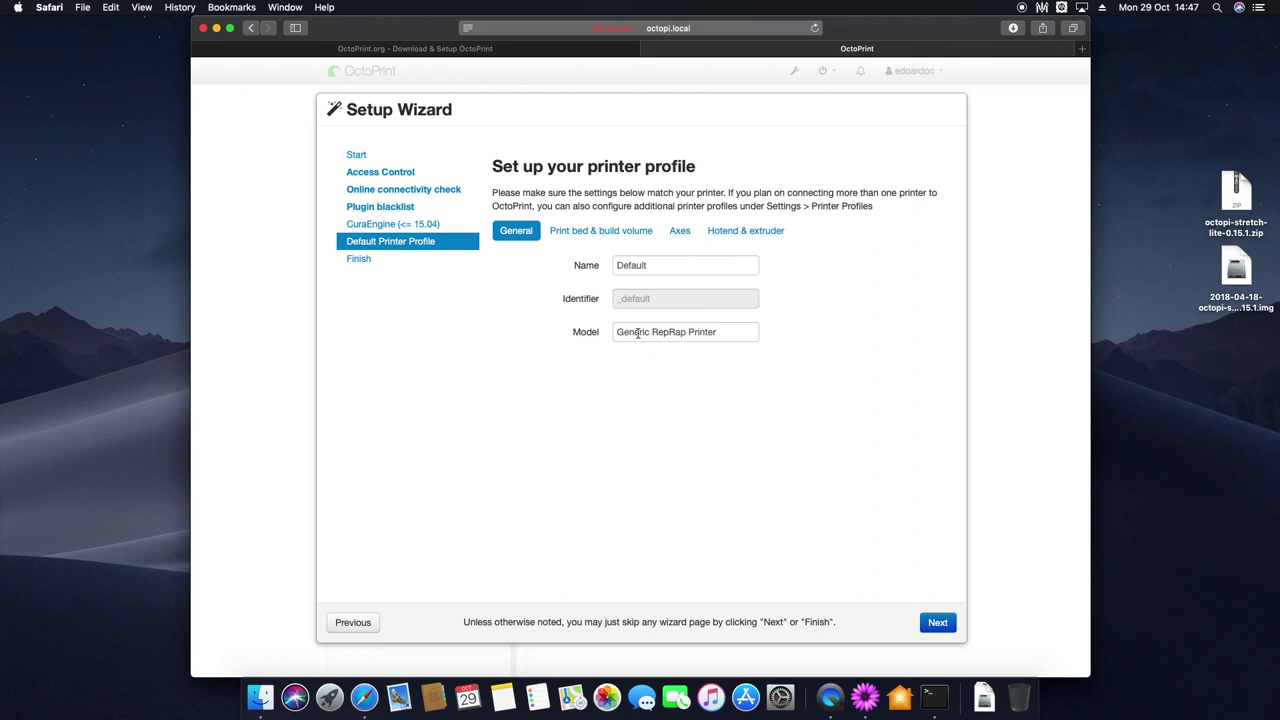
# Name the default printer profile Anet A8 and replace its generic model name.
pyautogui.doubleClick(648, 264)
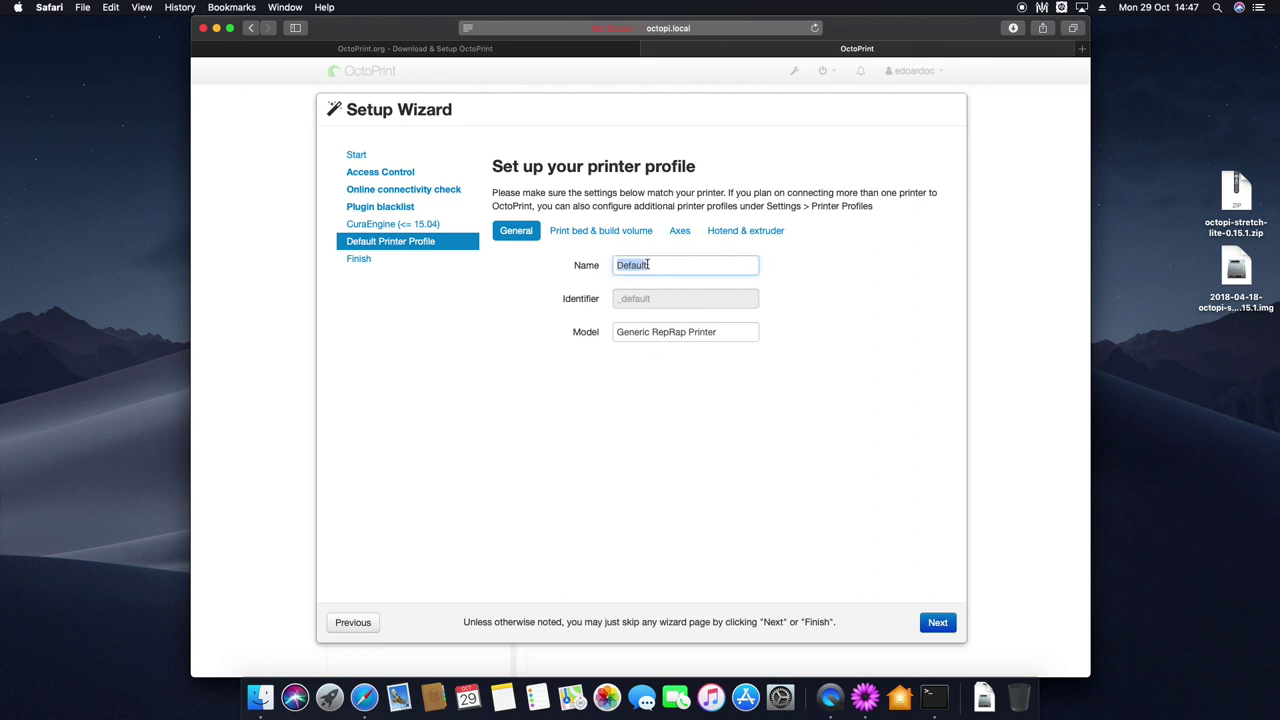
pyautogui.write('Anet A8')
pyautogui.moveTo(736, 331); pyautogui.dragTo(583, 333)
pyautogui.write('An')
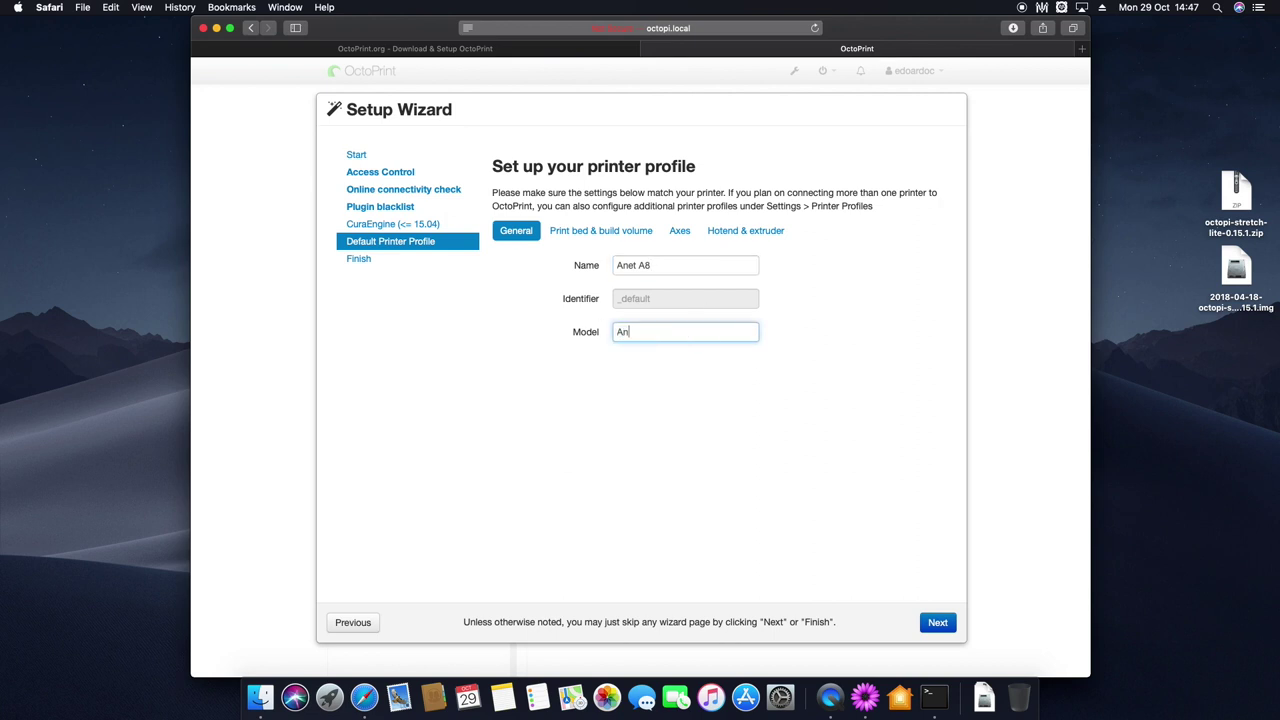
pyautogui.click(618, 283)
# Set the print volume to 220 mm width, 220 mm depth and 240 mm height.
pyautogui.click(584, 233)
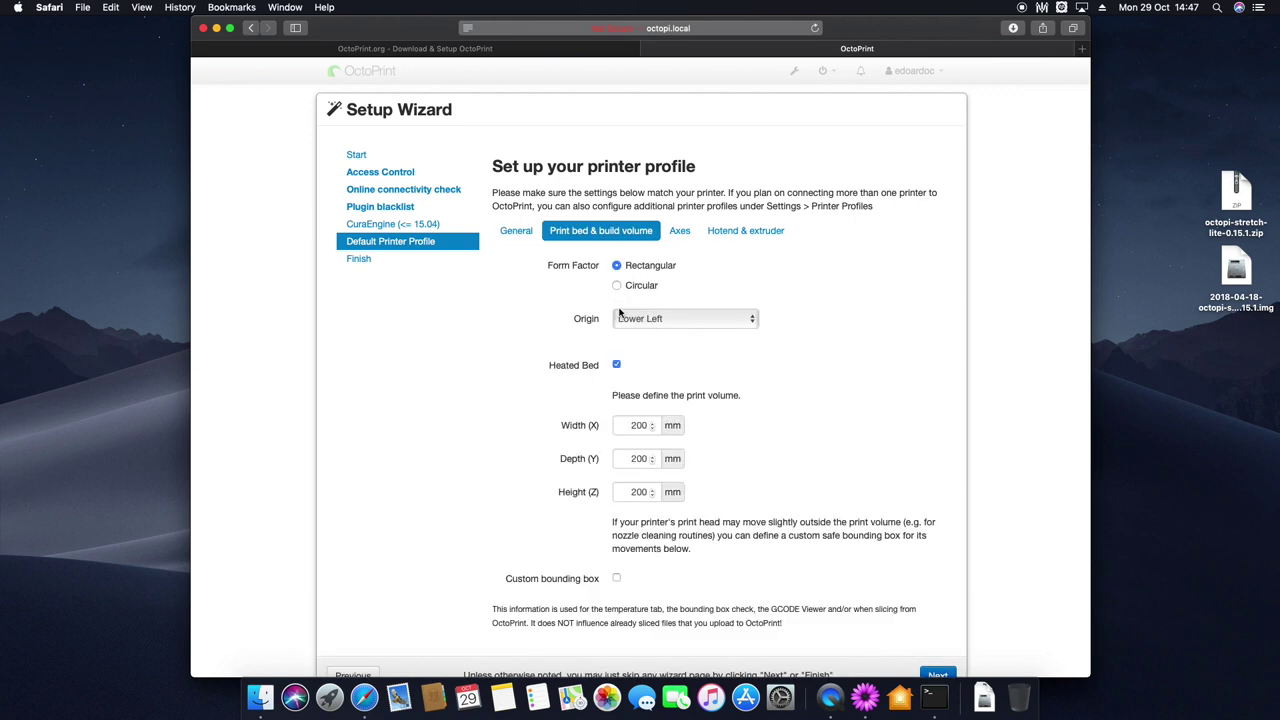
pyautogui.doubleClick(634, 427)
pyautogui.write('220')
pyautogui.press('Tab')
pyautogui.write('220')
pyautogui.press('Tab')
pyautogui.write('240')
pyautogui.click(810, 455)
pyautogui.scroll(-1, 834, 451)
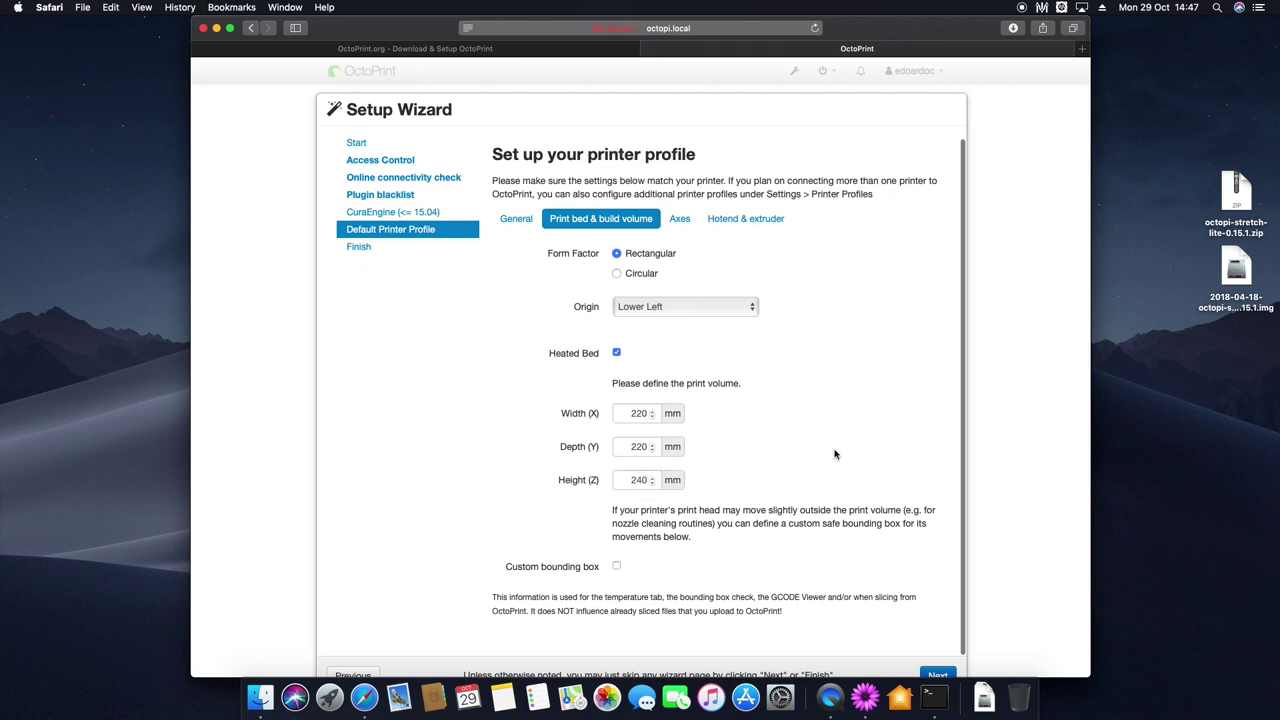
# Review the axes and hotend settings of the printer profile, keep their defaults, and finish the setup wizard.
pyautogui.click(683, 222)
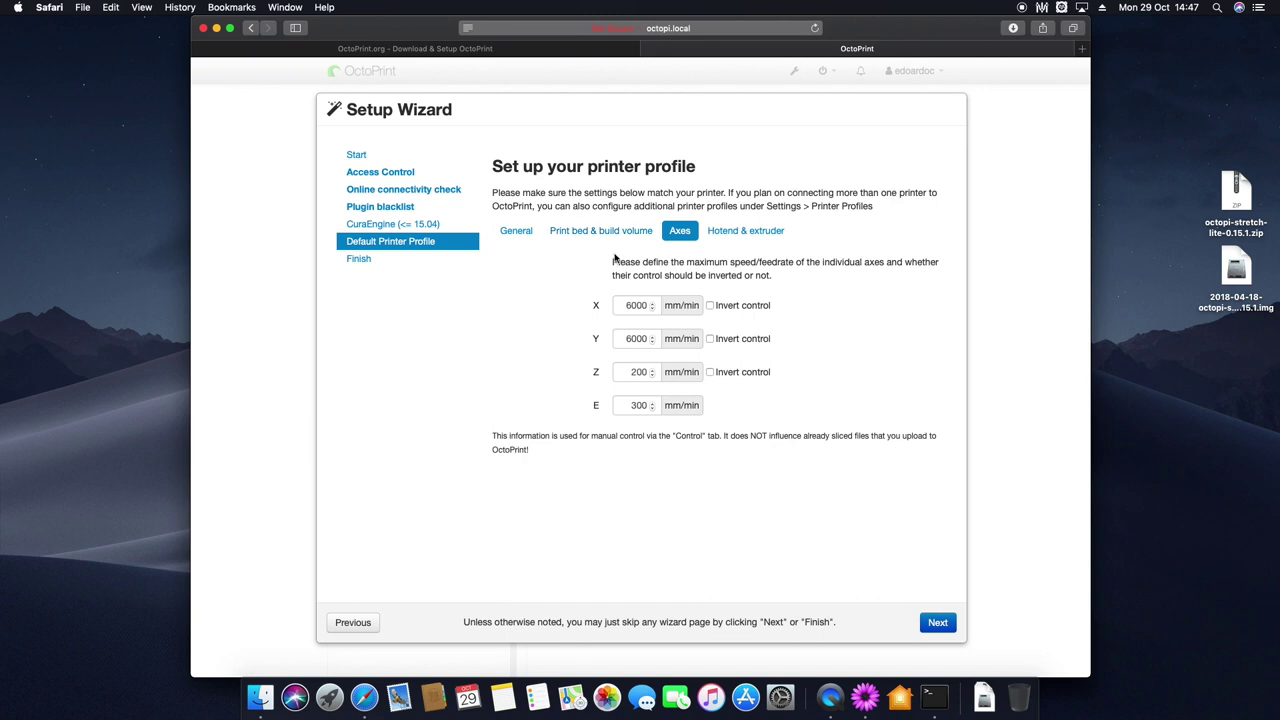
pyautogui.click(730, 242)
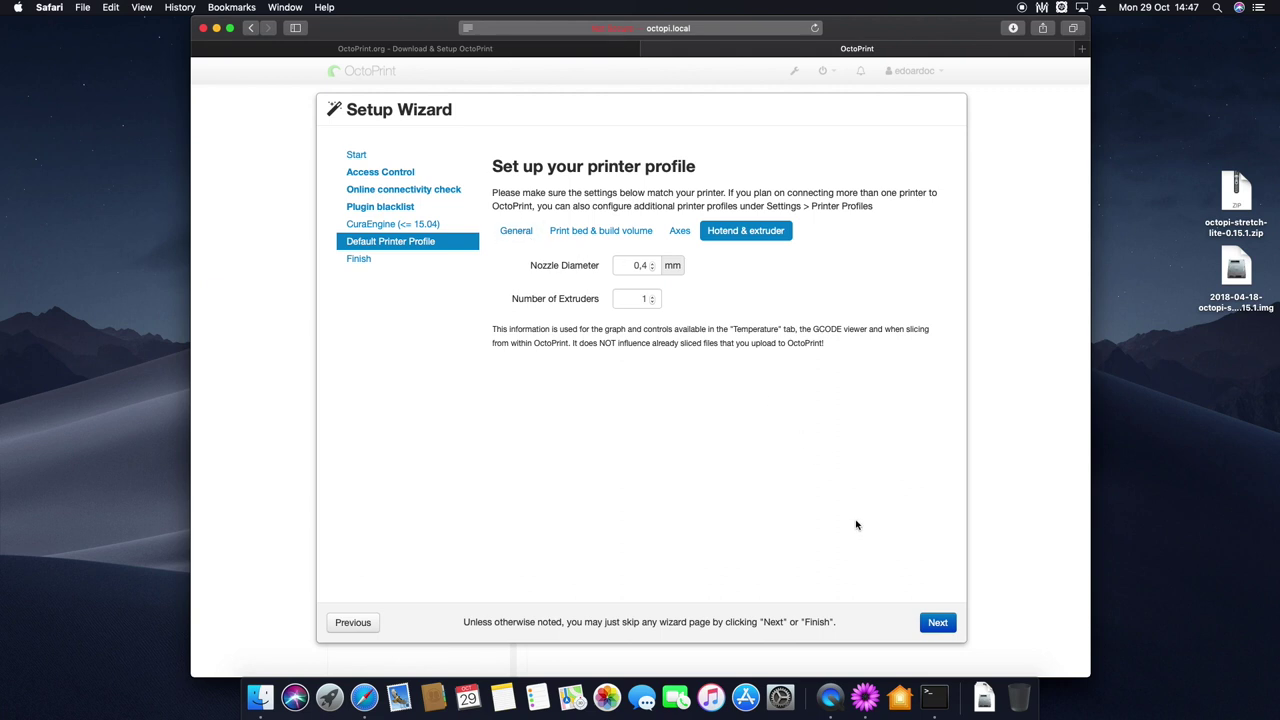
pyautogui.click(937, 626)
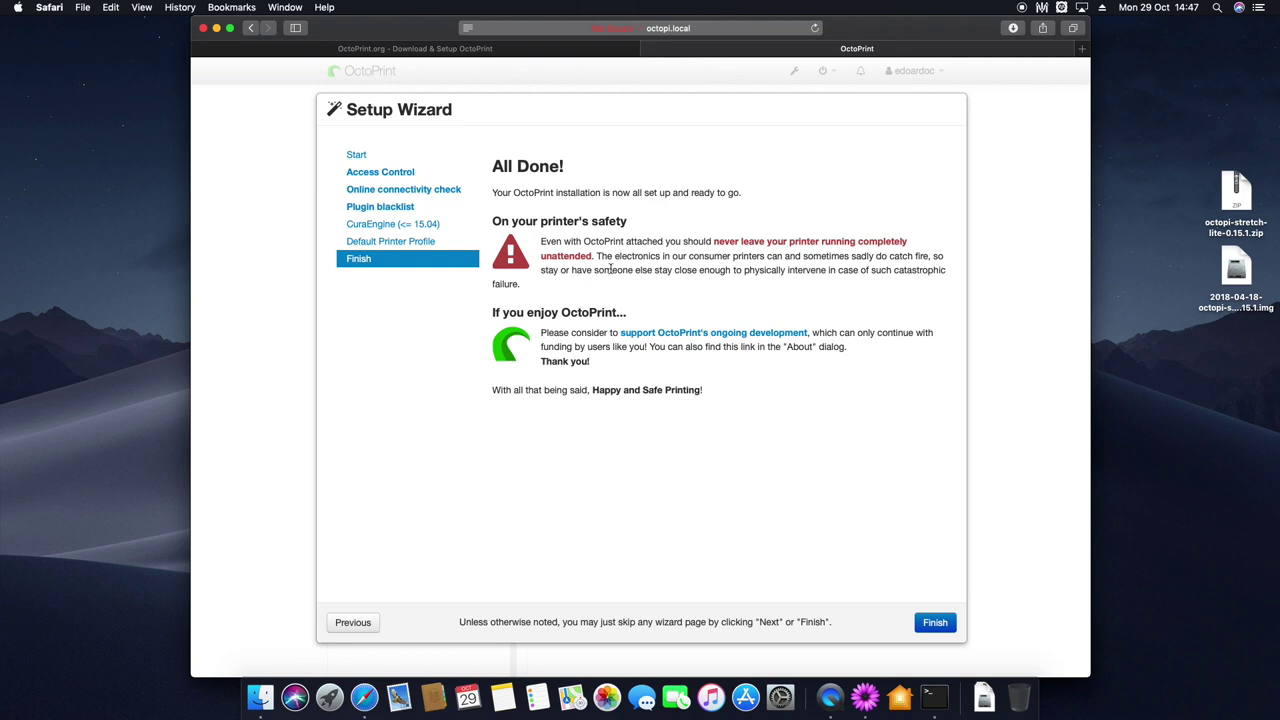
pyautogui.click(935, 623)
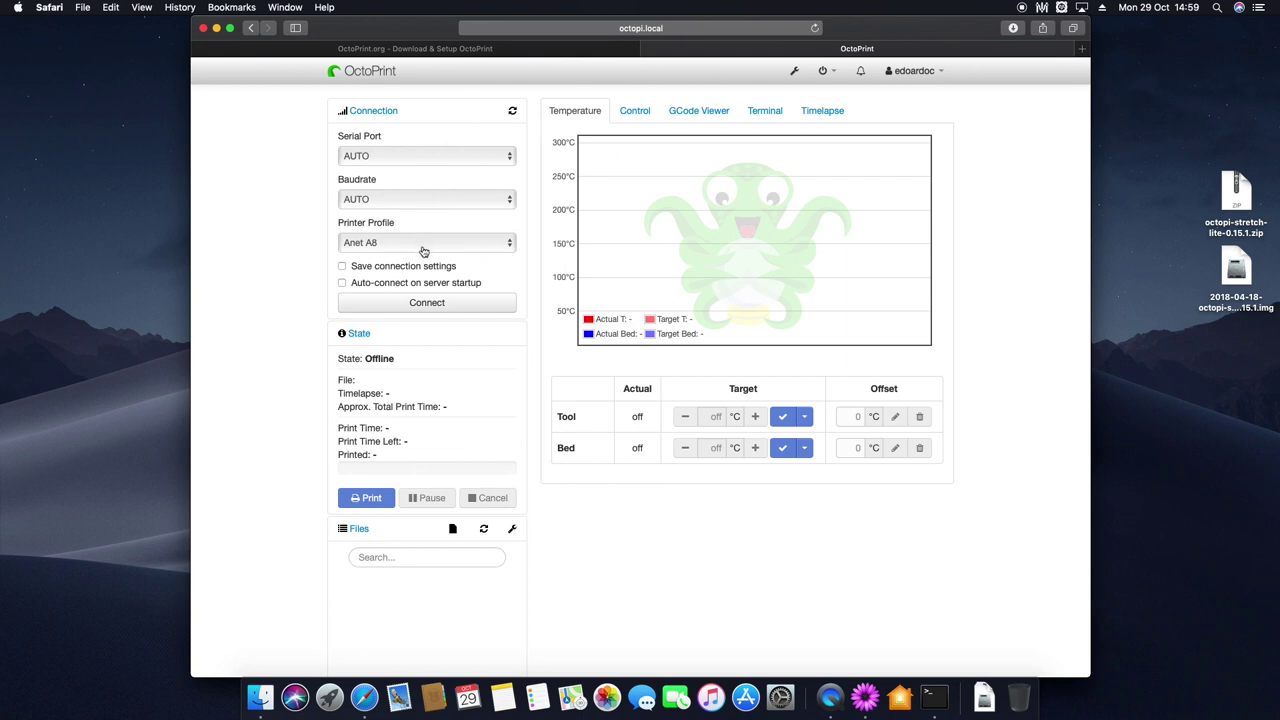
# Connect to the printer using the automatic serial port and baudrate with the Anet A8 profile.
pyautogui.click(426, 303)
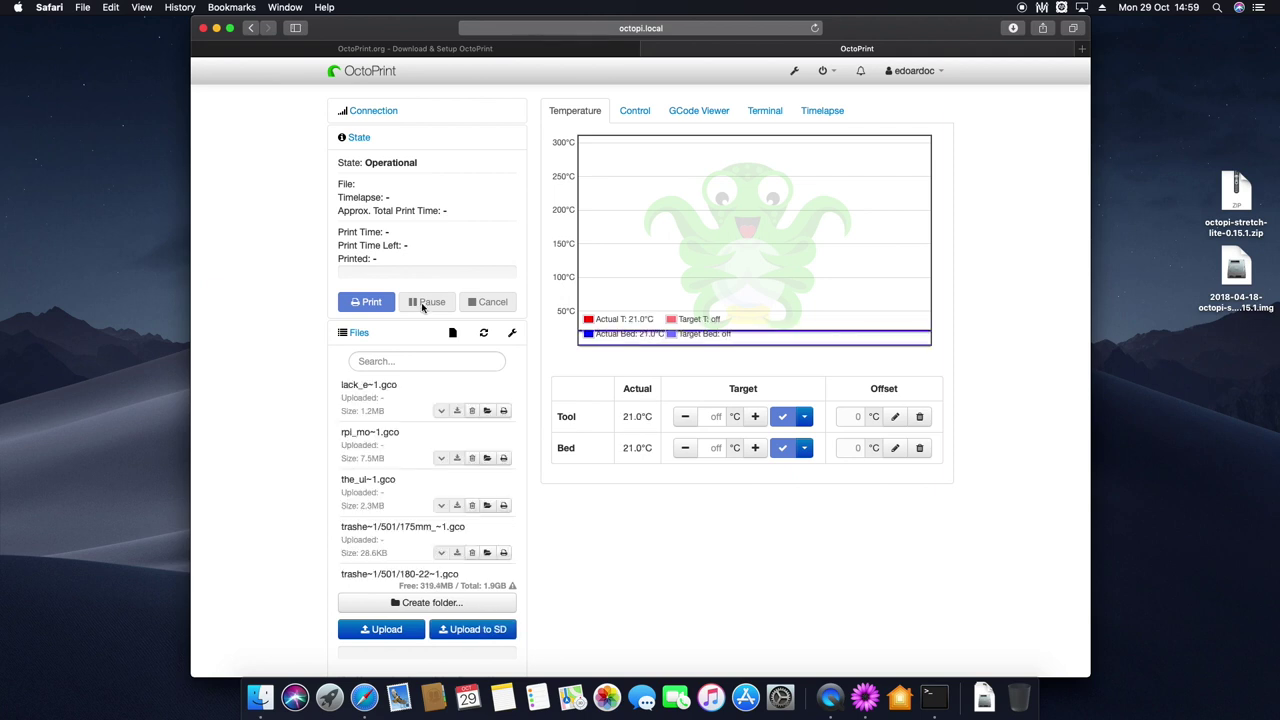
pyautogui.scroll(-5, 445, 380)
pyautogui.scroll(5, 461, 381)
# Check the webcam stream on the control page, flip it horizontally and vertically in the webcam settings, and save.
pyautogui.click(635, 112)
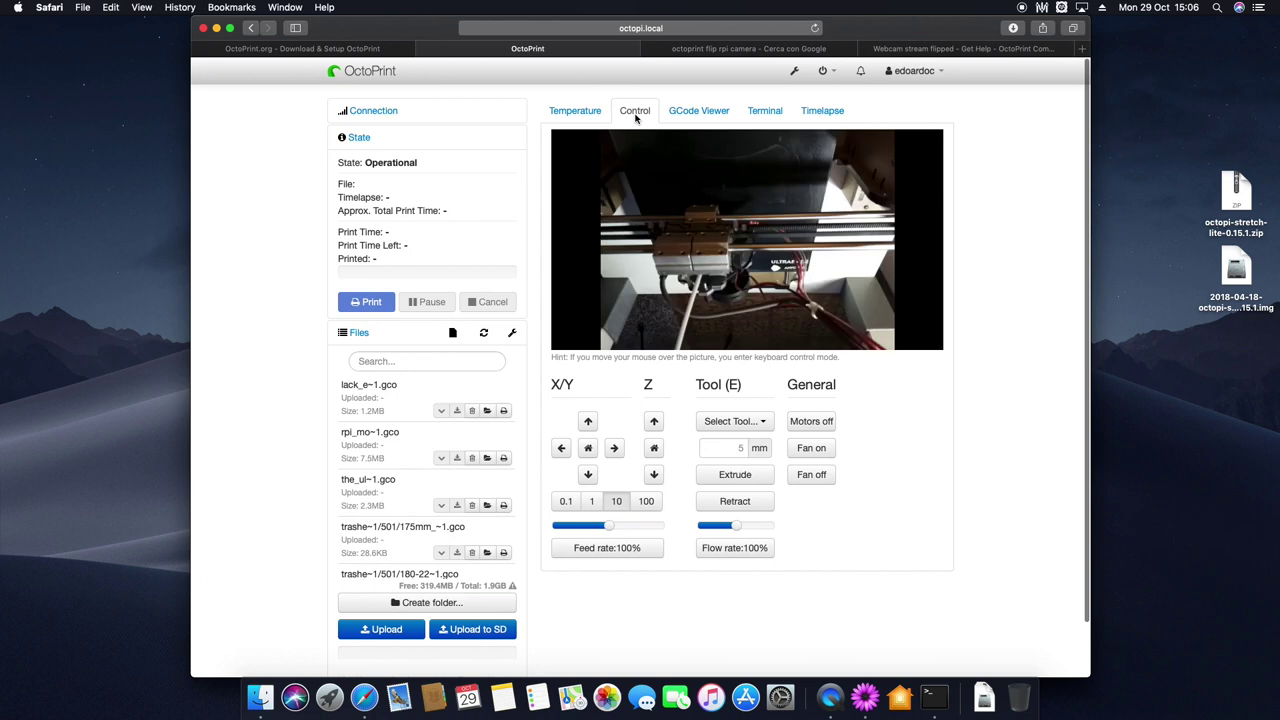
pyautogui.moveTo(660, 314)
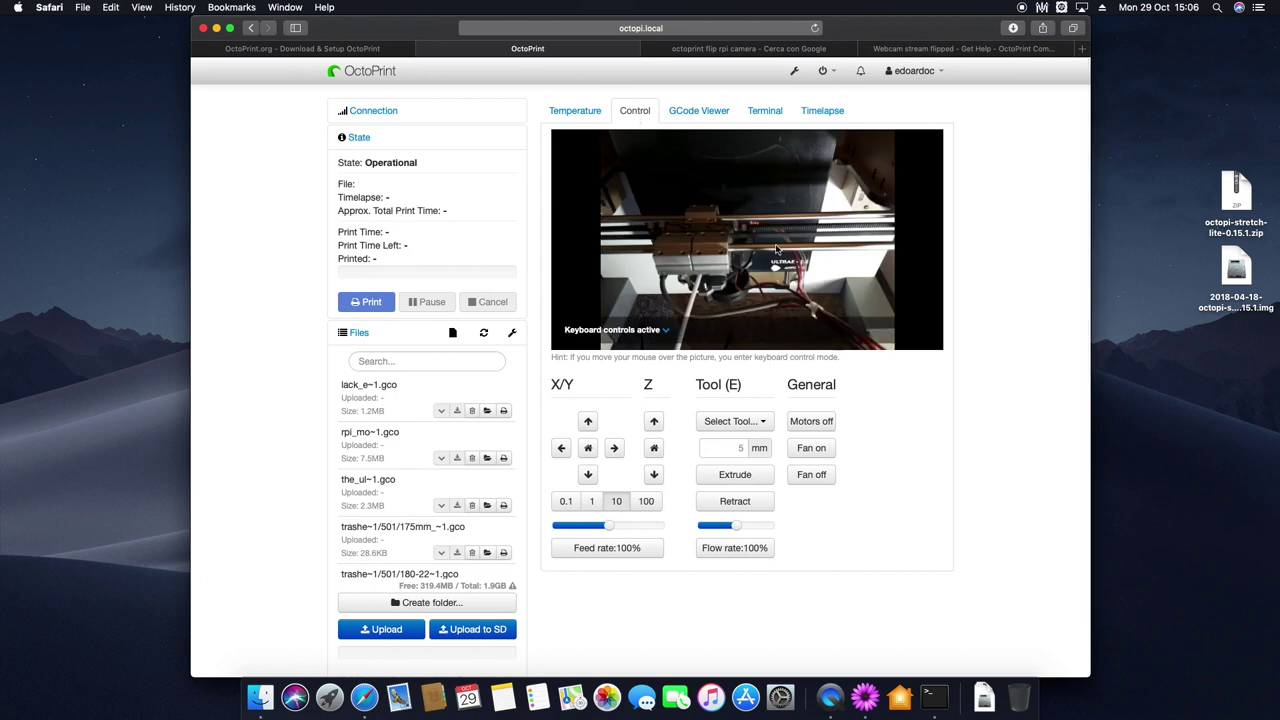
pyautogui.click(794, 72)
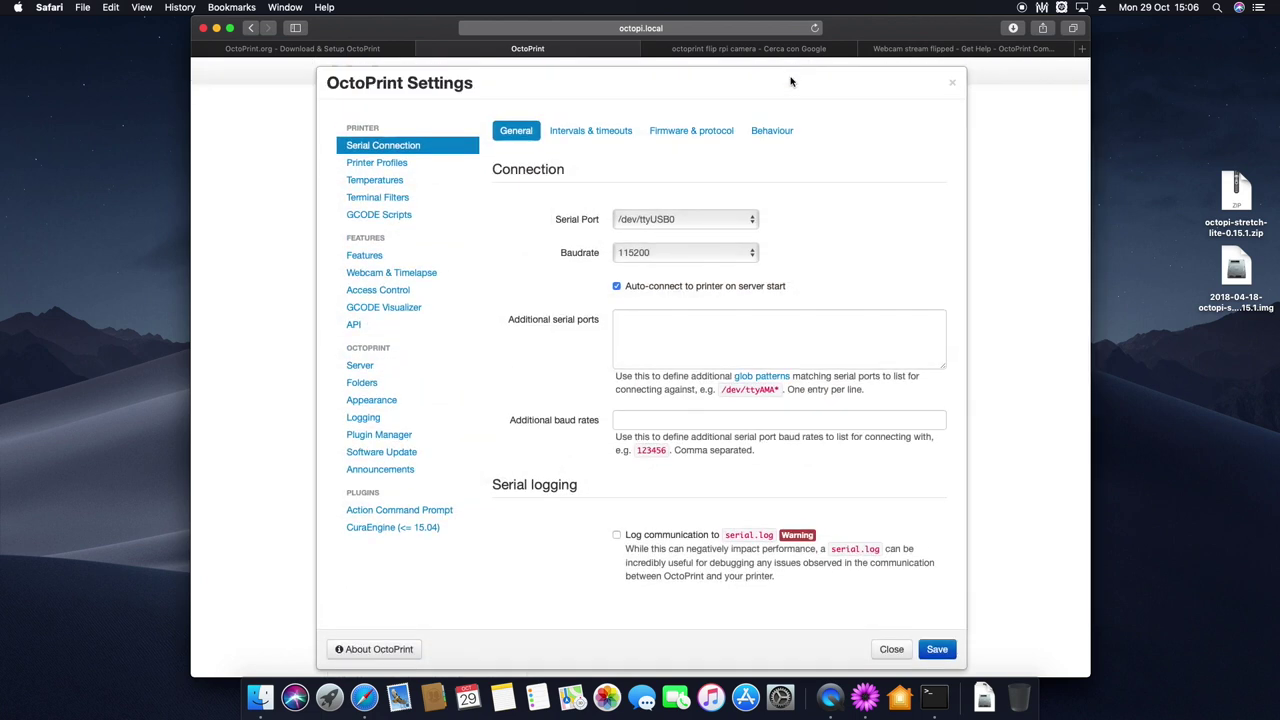
pyautogui.click(372, 273)
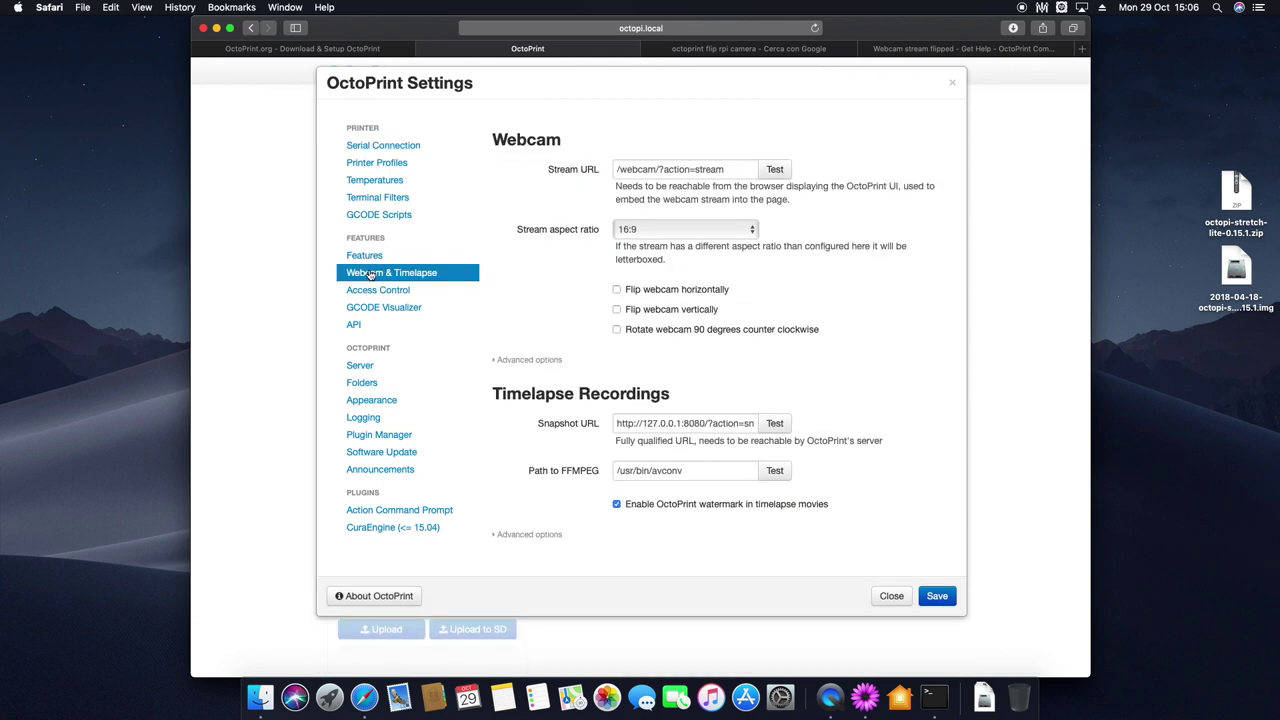
pyautogui.click(617, 290)
pyautogui.click(937, 597)
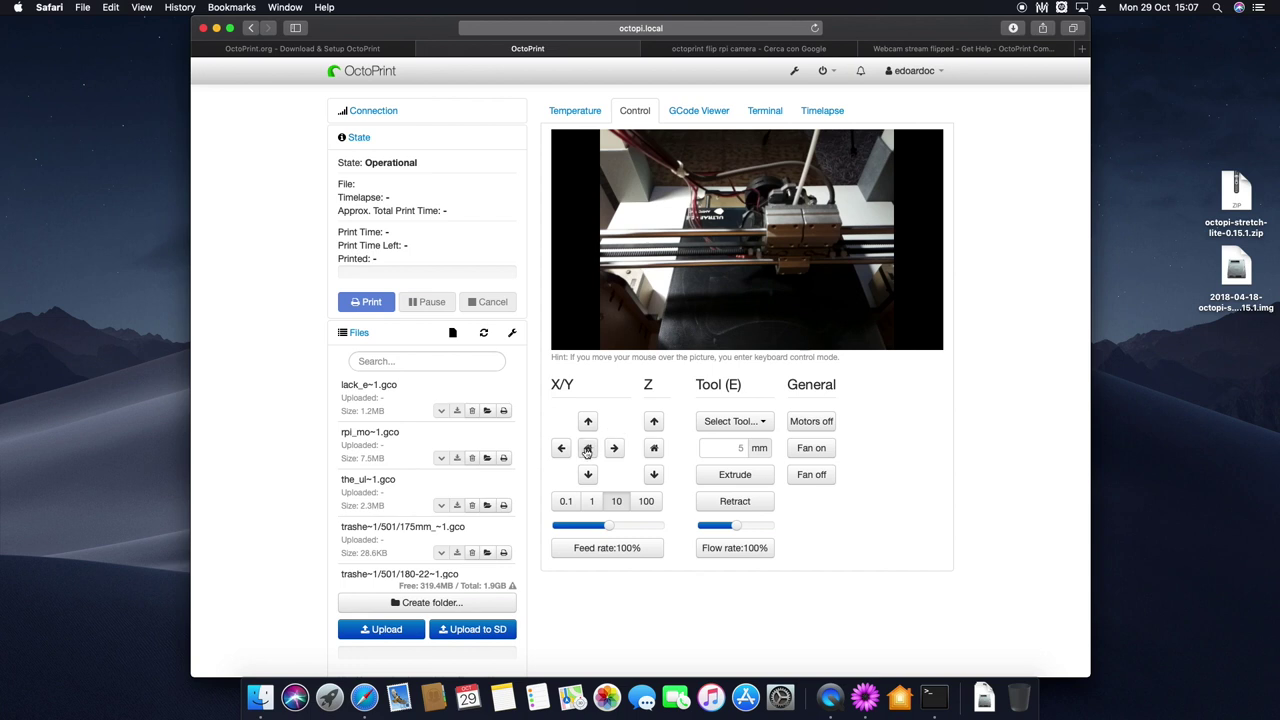
# Home the printer's X and Y axes.
pyautogui.click(587, 449)
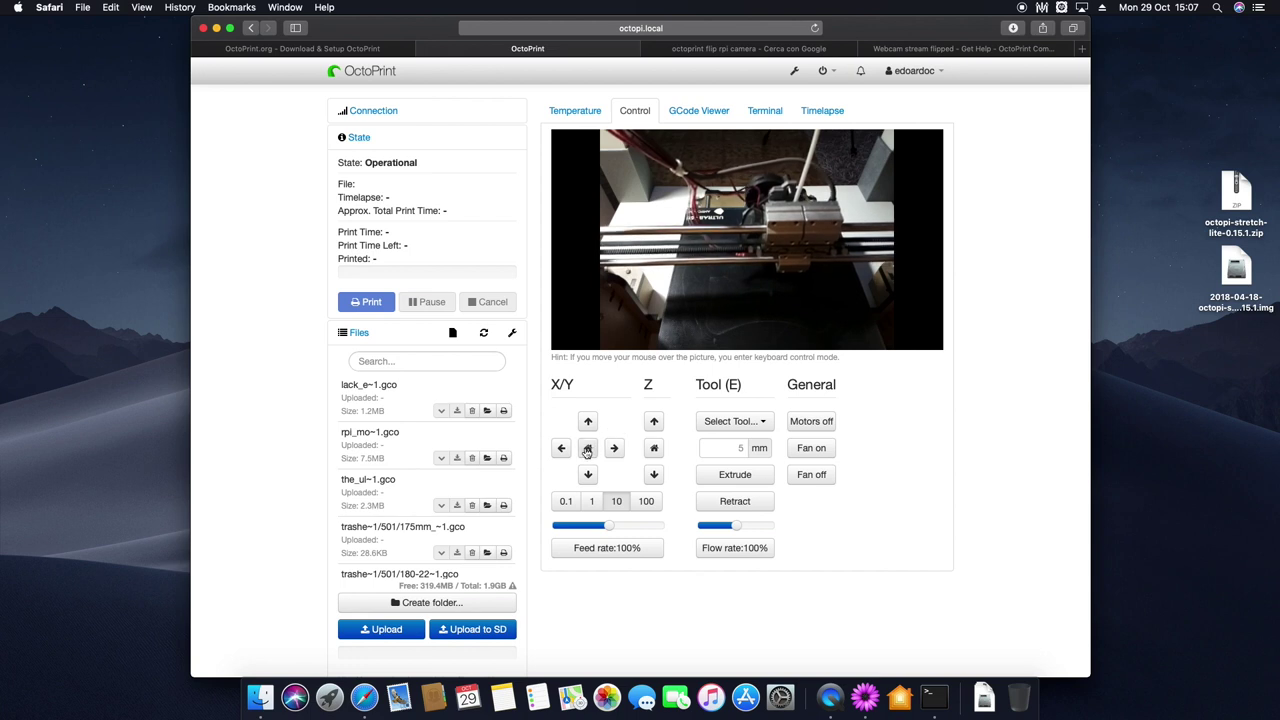
# Look through the GCode Viewer, Terminal and Timelapse pages, including the timelapse mode options.
pyautogui.click(702, 112)
pyautogui.scroll(-3, 735, 280)
pyautogui.scroll(3, 740, 289)
pyautogui.click(763, 111)
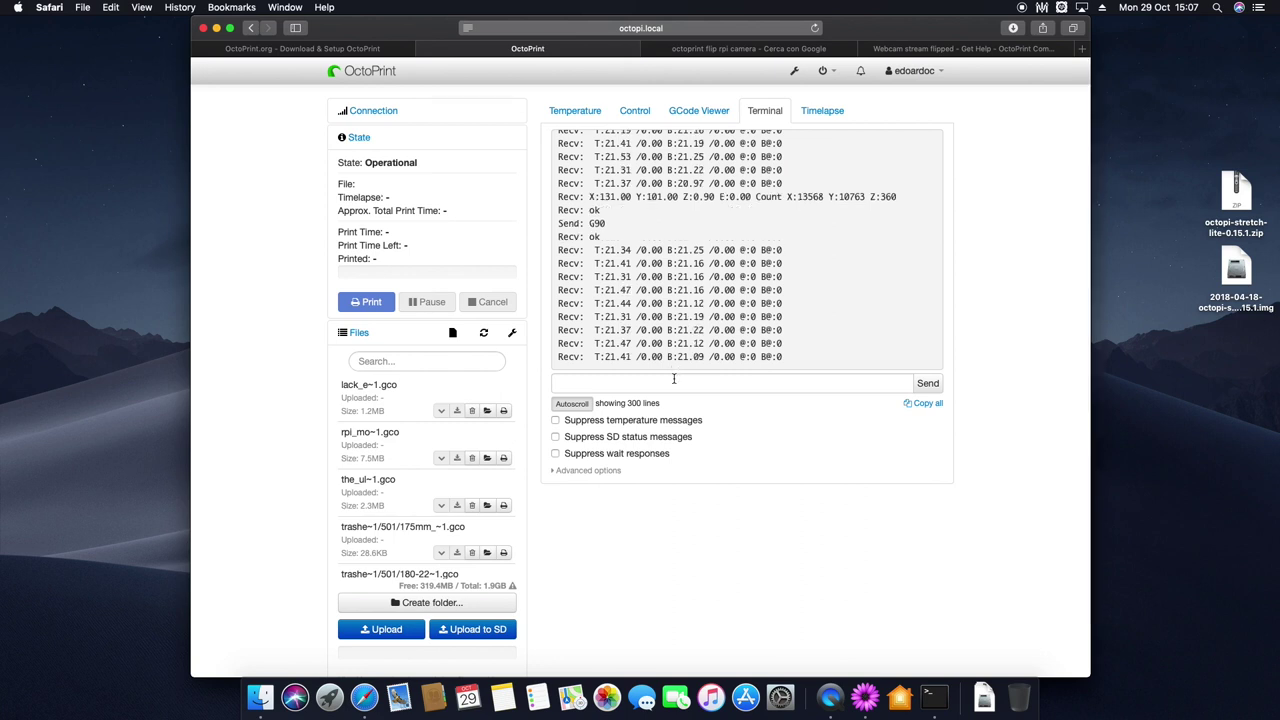
pyautogui.click(634, 111)
pyautogui.click(823, 112)
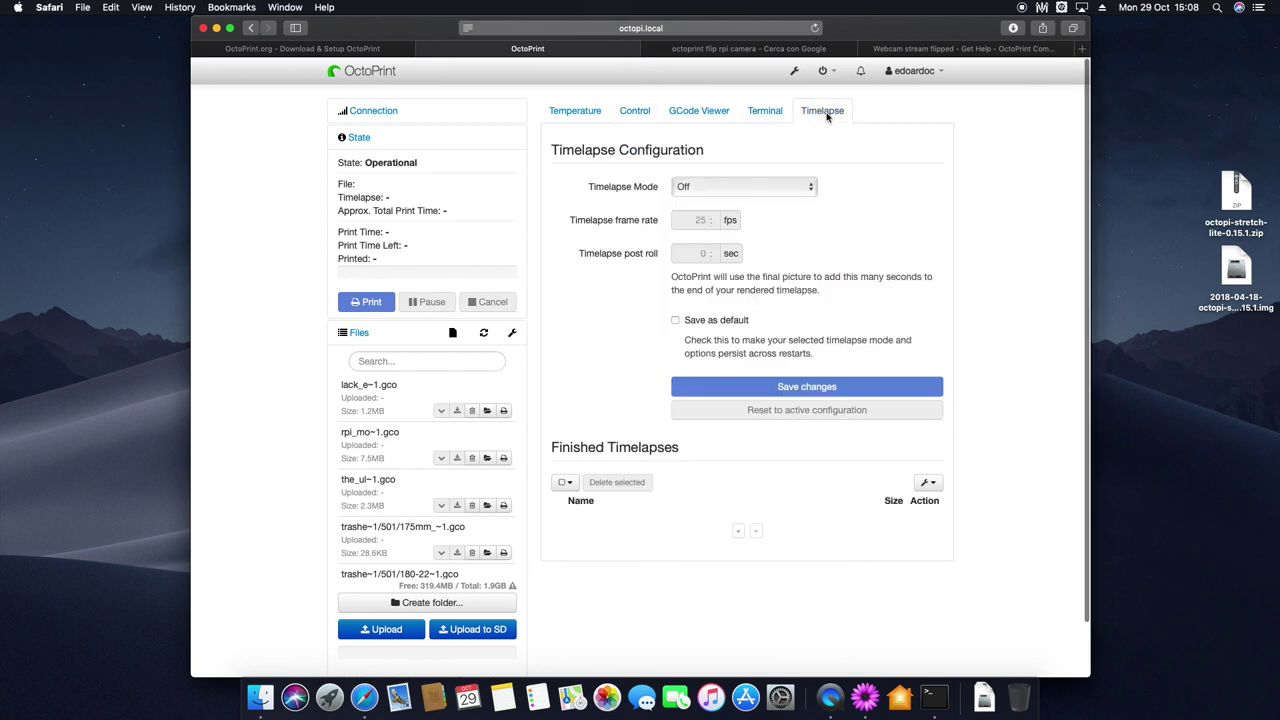
pyautogui.click(707, 186)
pyautogui.click(712, 186)
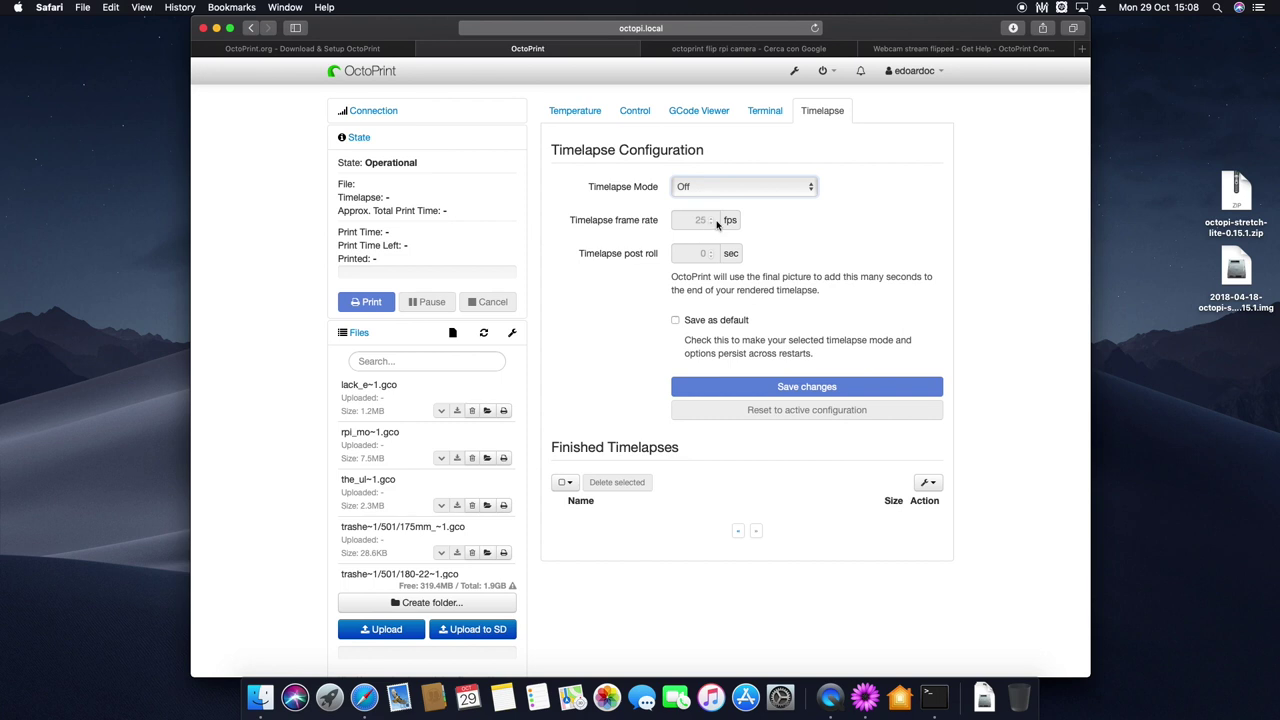